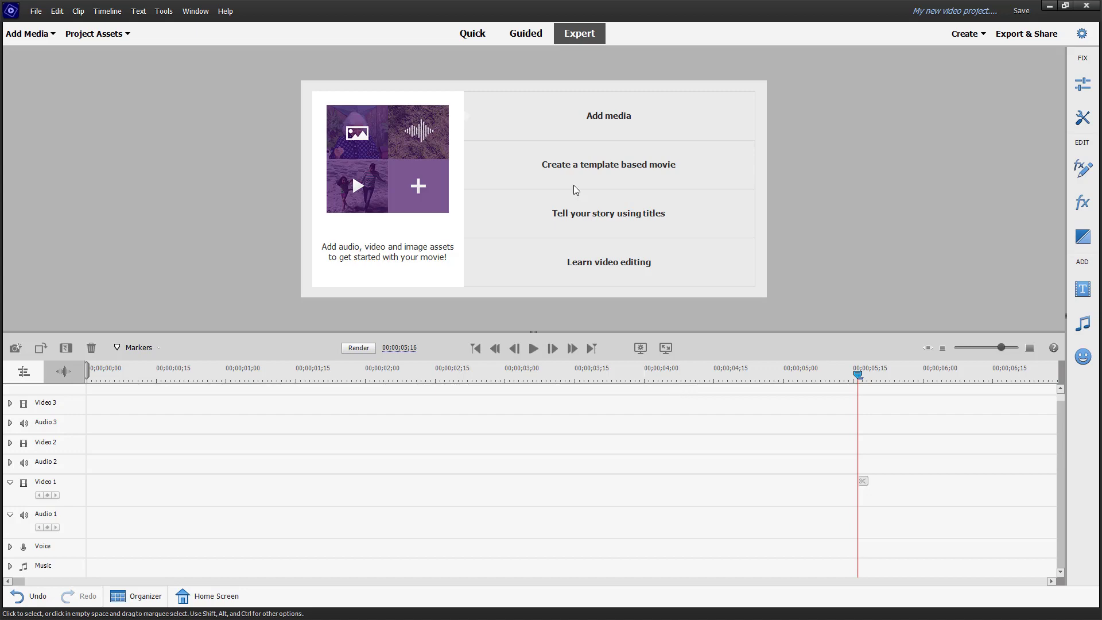
Step: Start the "Create an animated social post" guided edit from the Fun Edits
click(526, 34)
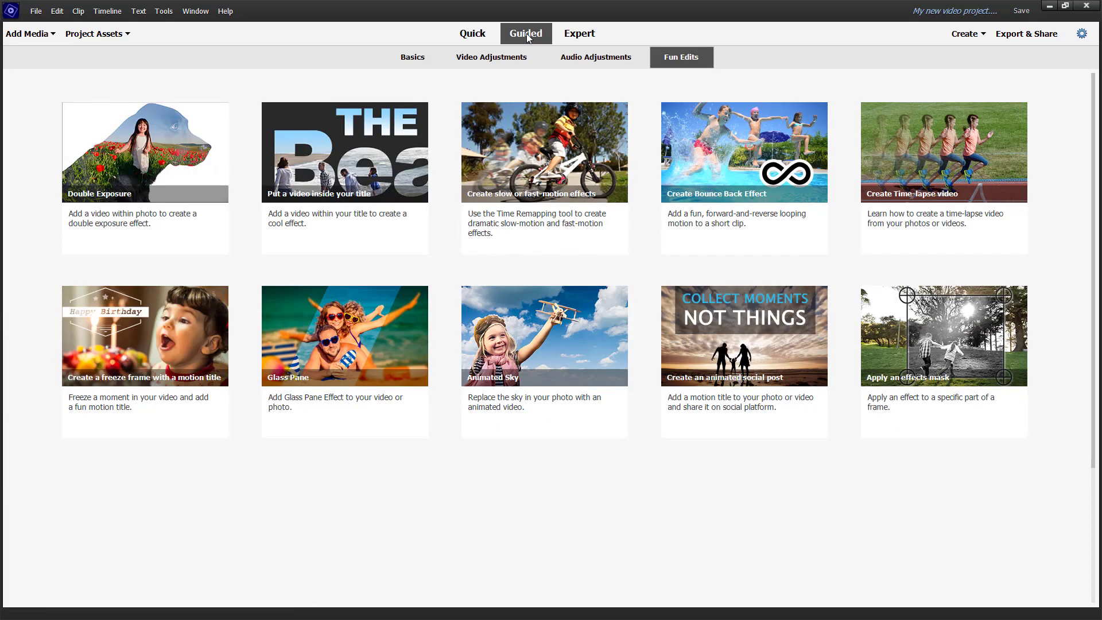
click(732, 363)
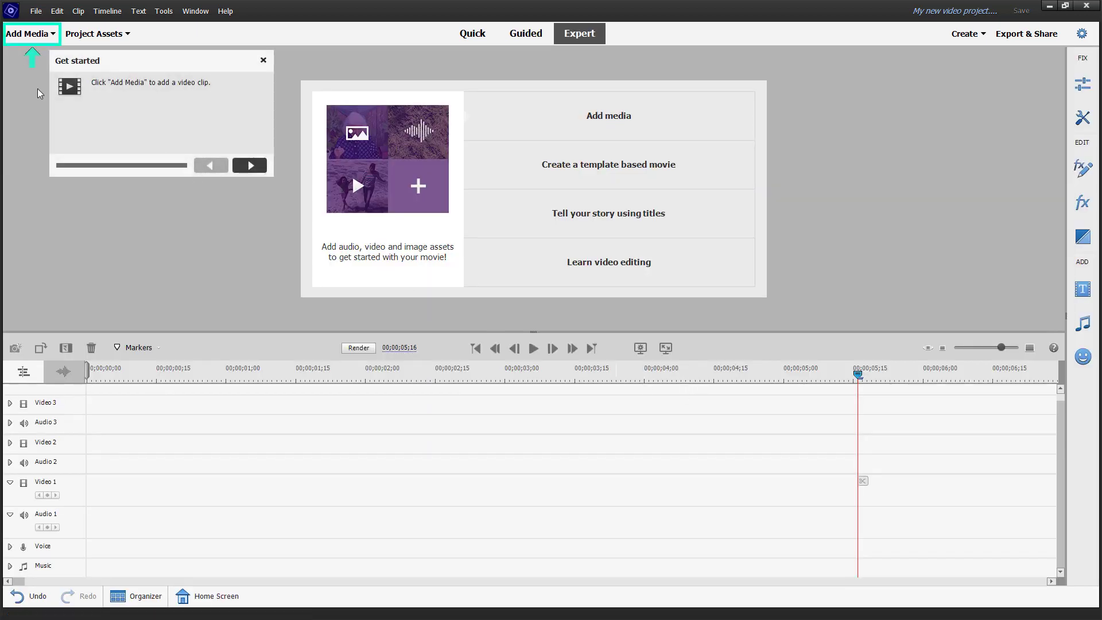
Step: Import file.mp4 from the Videos folder on TT (L:) and place it at the start of the Video 1 track
click(28, 33)
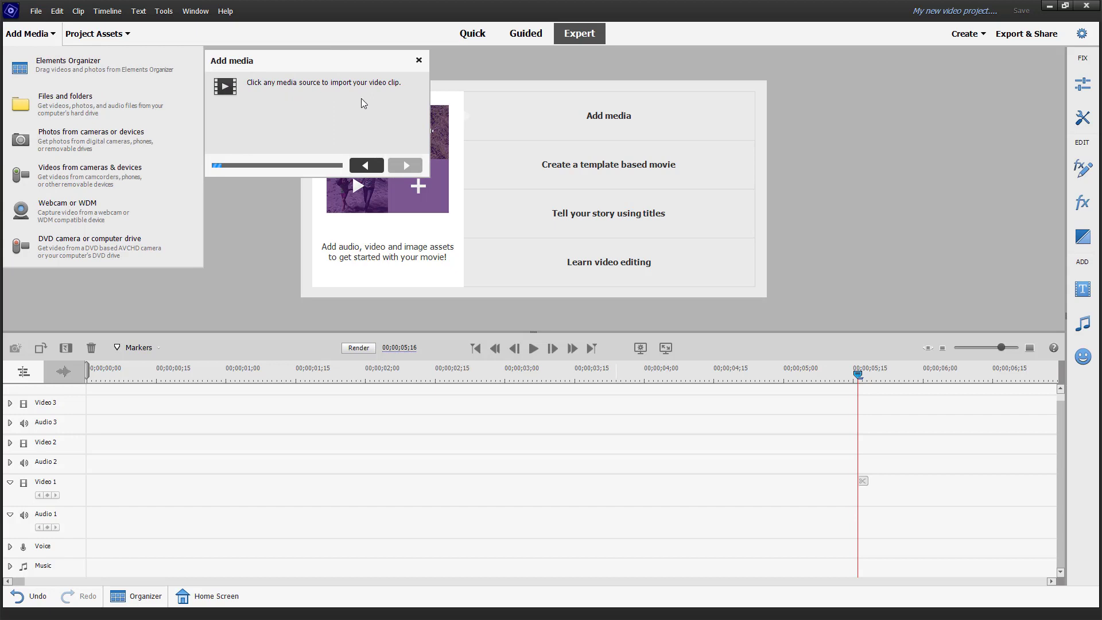
click(118, 97)
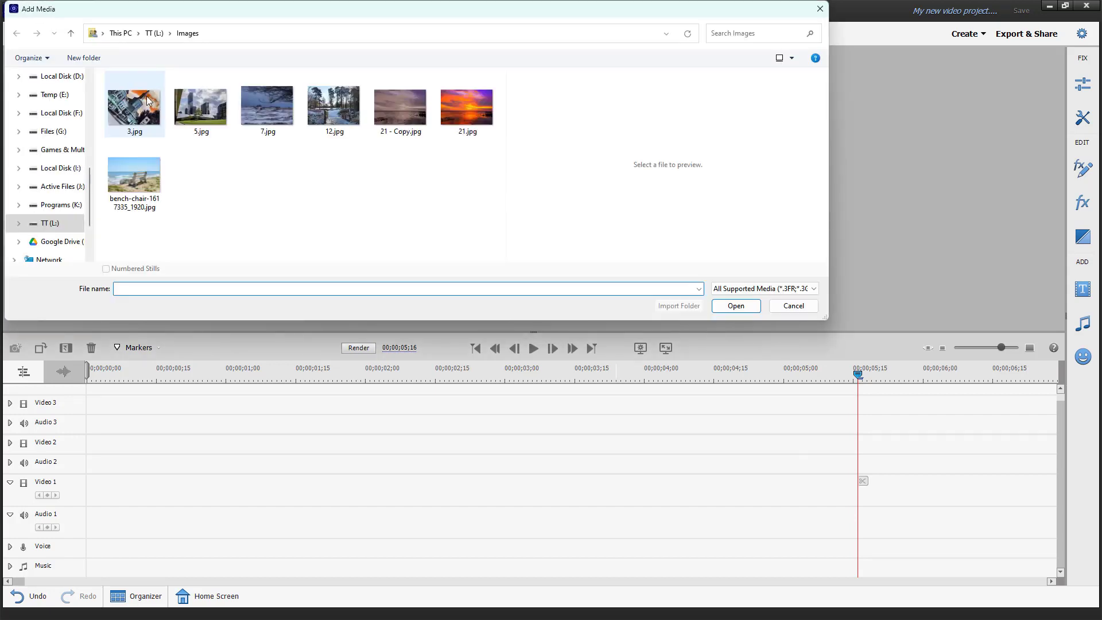
click(154, 33)
click(233, 129)
double_click(233, 129)
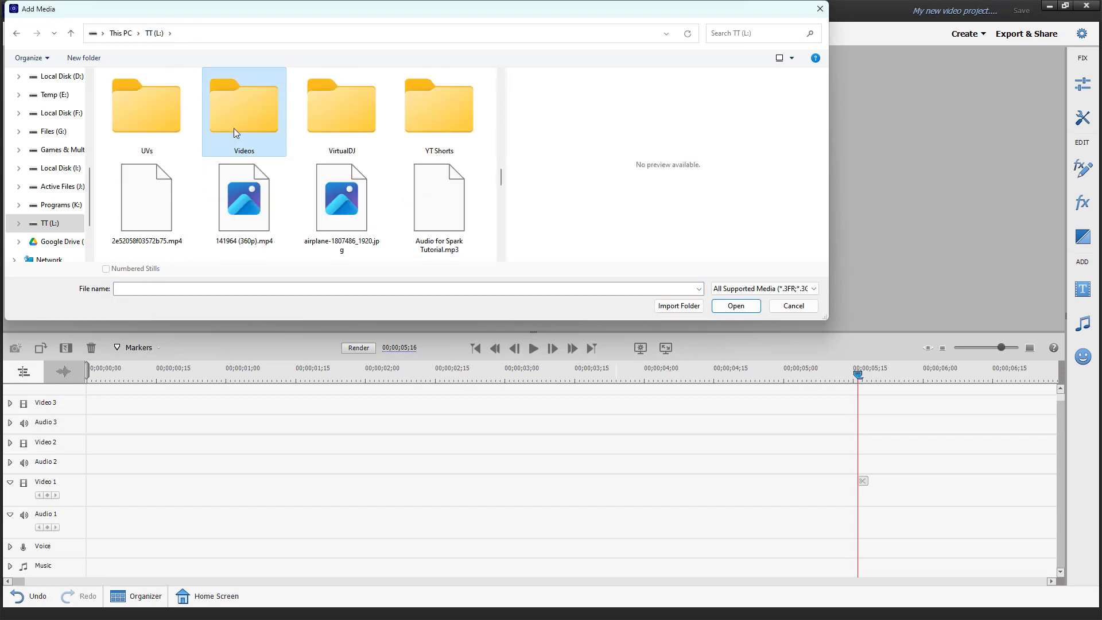
double_click(233, 128)
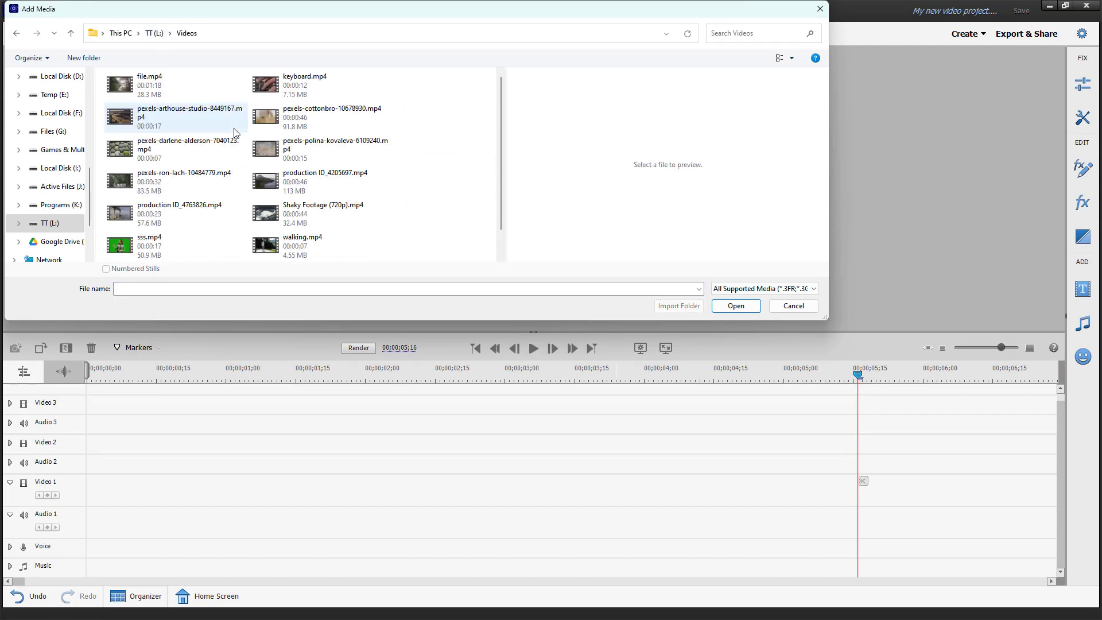
scroll(315, 229, down, 1)
scroll(231, 216, up, 1)
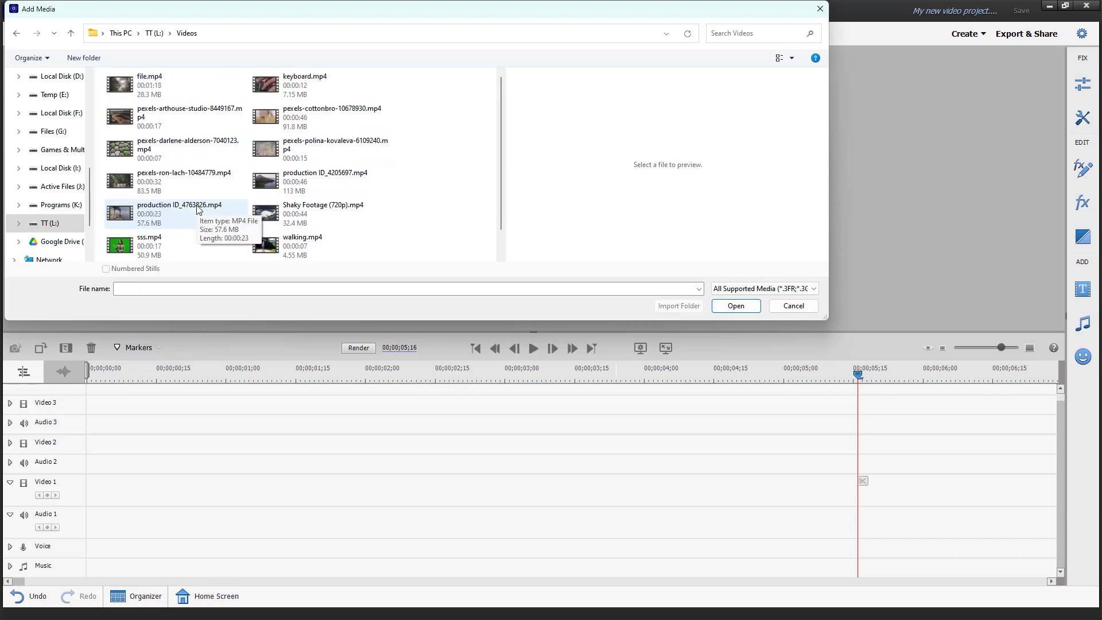
click(159, 90)
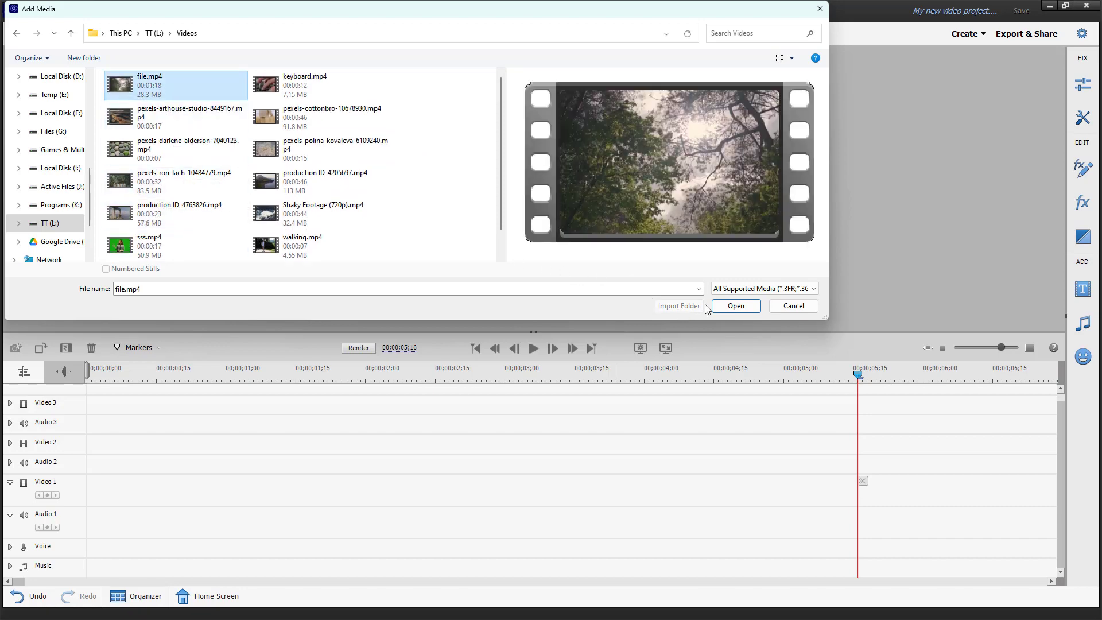
click(726, 306)
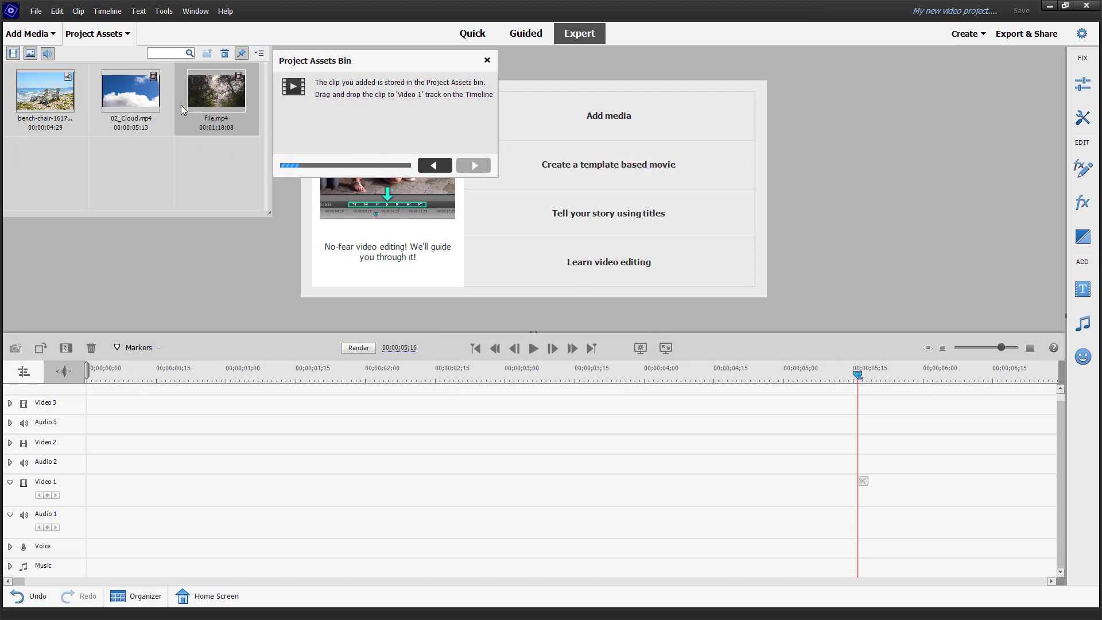
drag(157, 376, 72, 488)
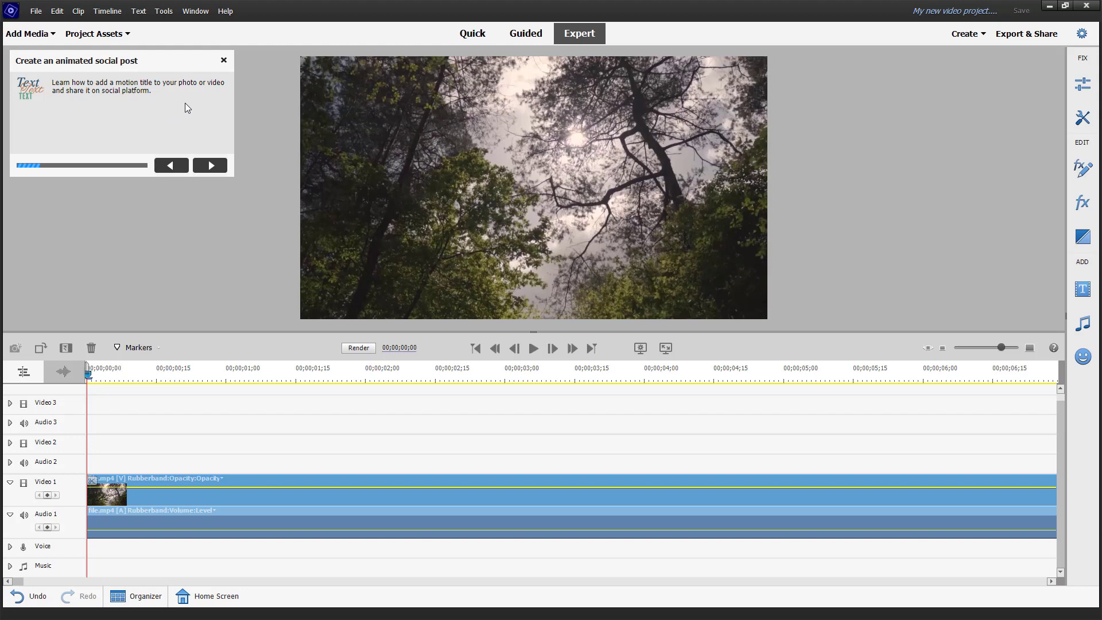
Step: Continue the guided edit and set the motion title's starting point by moving the playhead to about 00;00;01;28
click(212, 167)
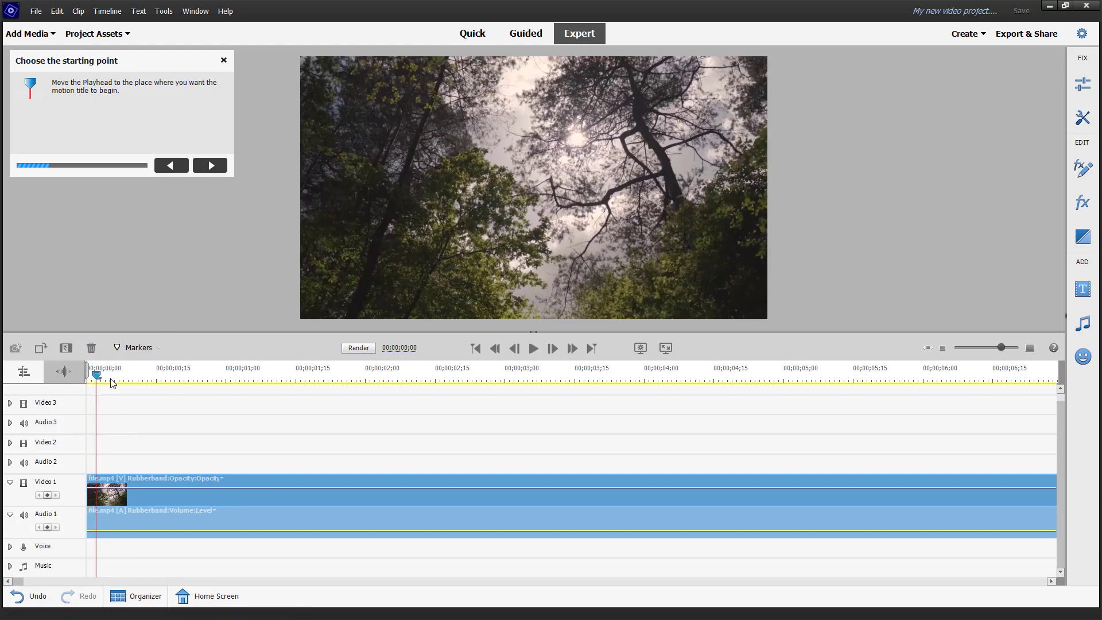
click(213, 379)
drag(216, 390, 356, 396)
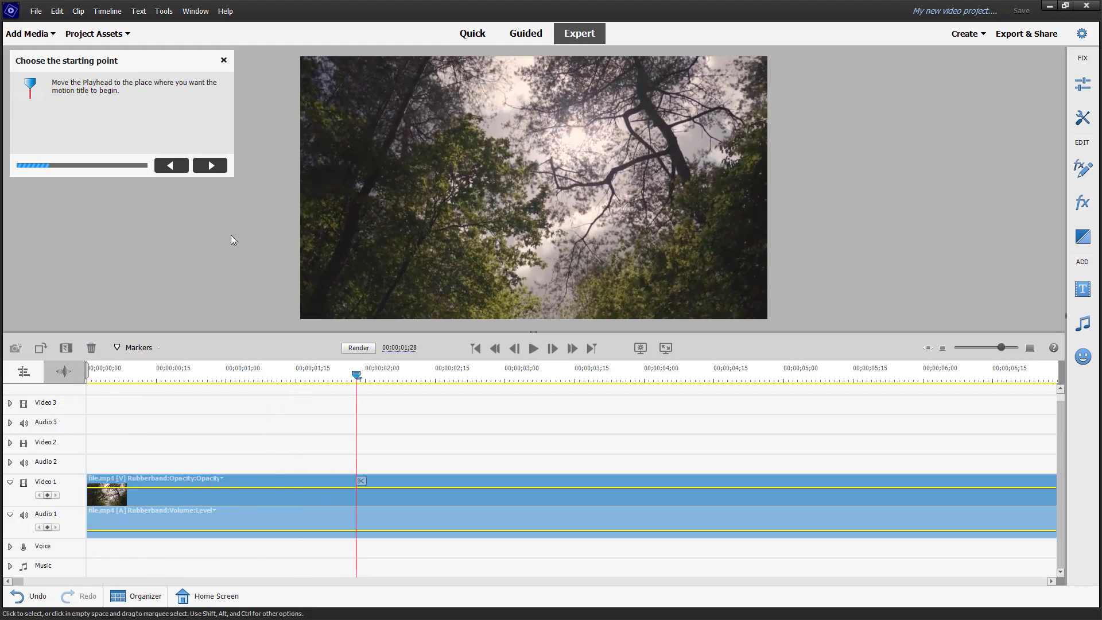
Step: Add the KineticOneLine motion title from Motion Titles - Typography to the video at the playhead
click(208, 167)
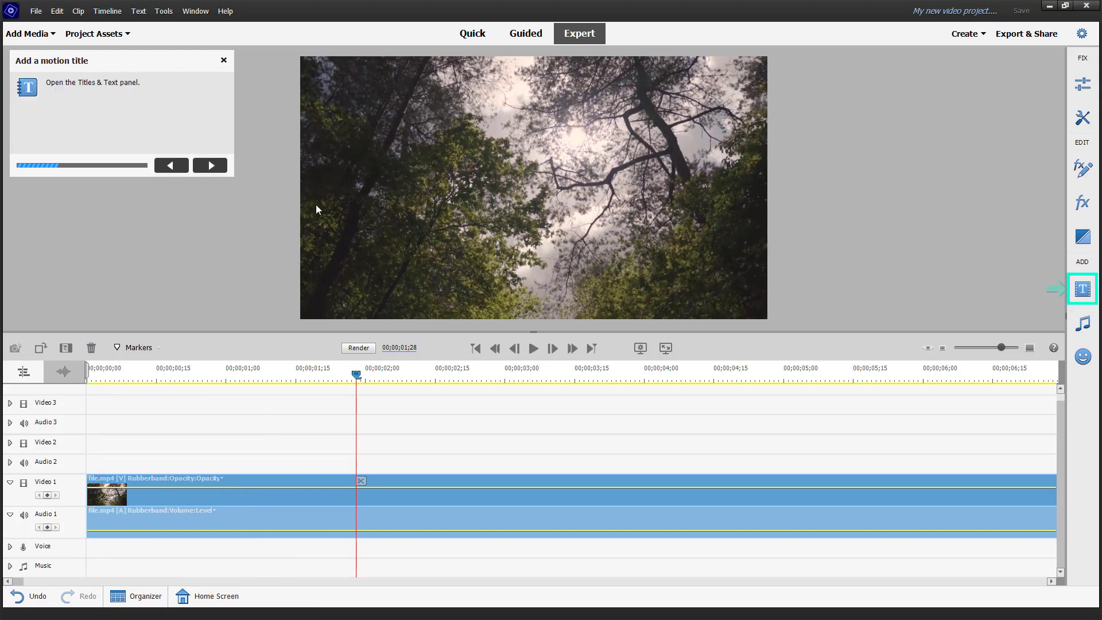
click(1083, 289)
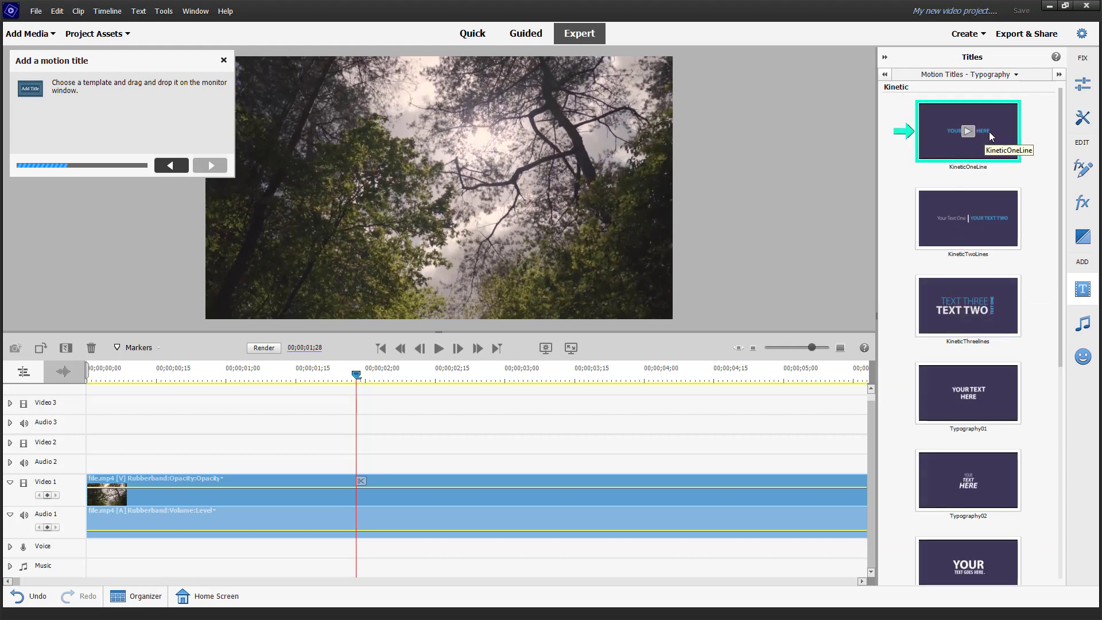
drag(789, 367, 325, 201)
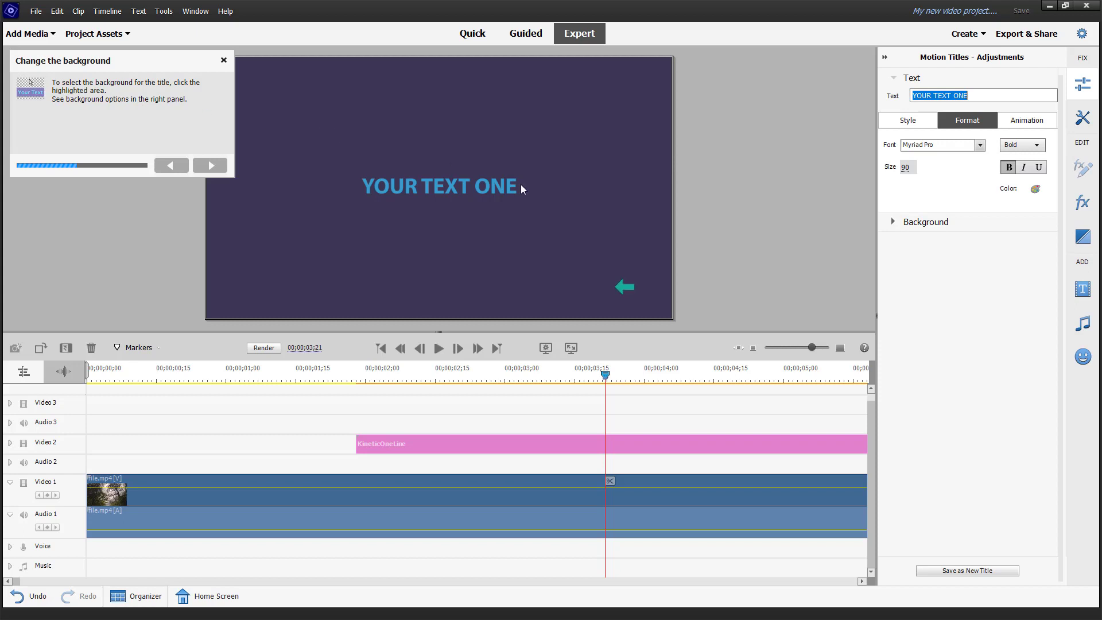
Step: Change the motion title's background from the colour matte to Transparent
click(585, 161)
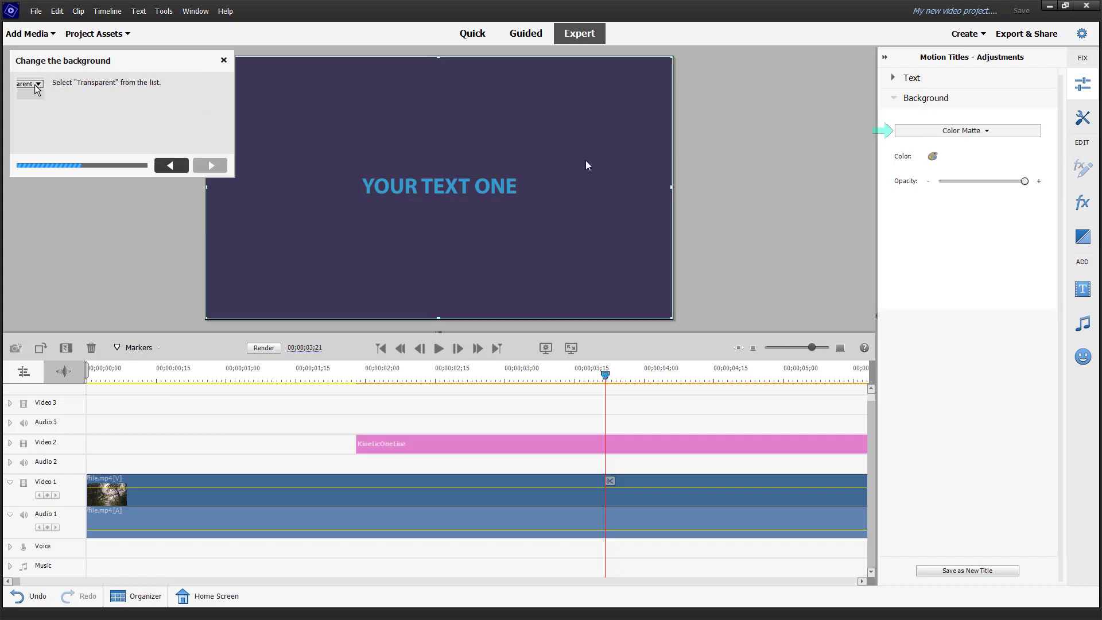
click(998, 130)
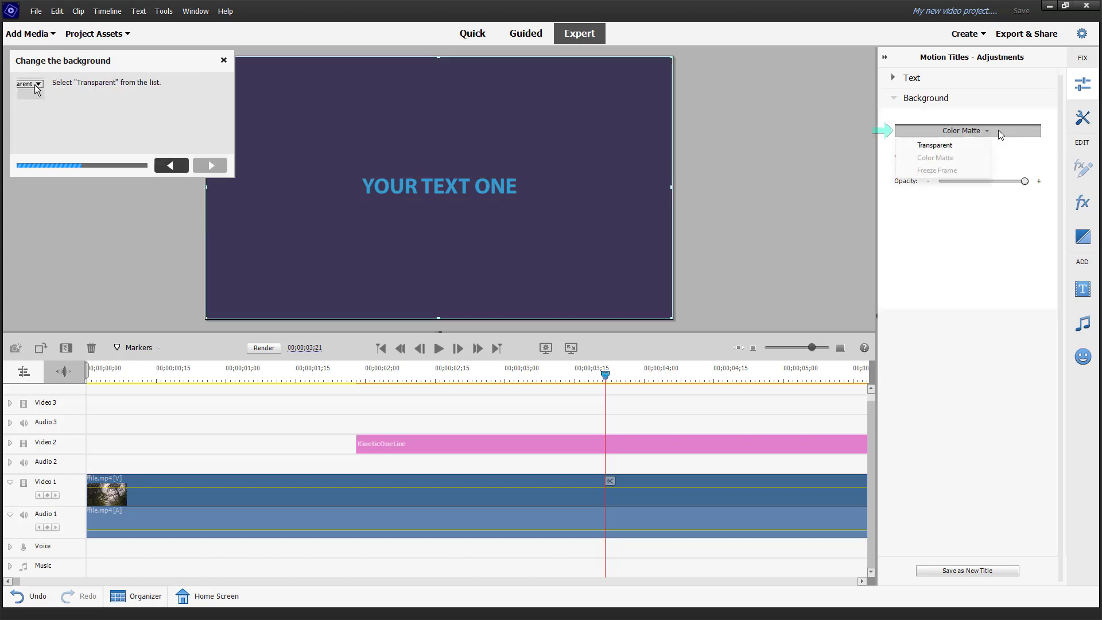
click(955, 145)
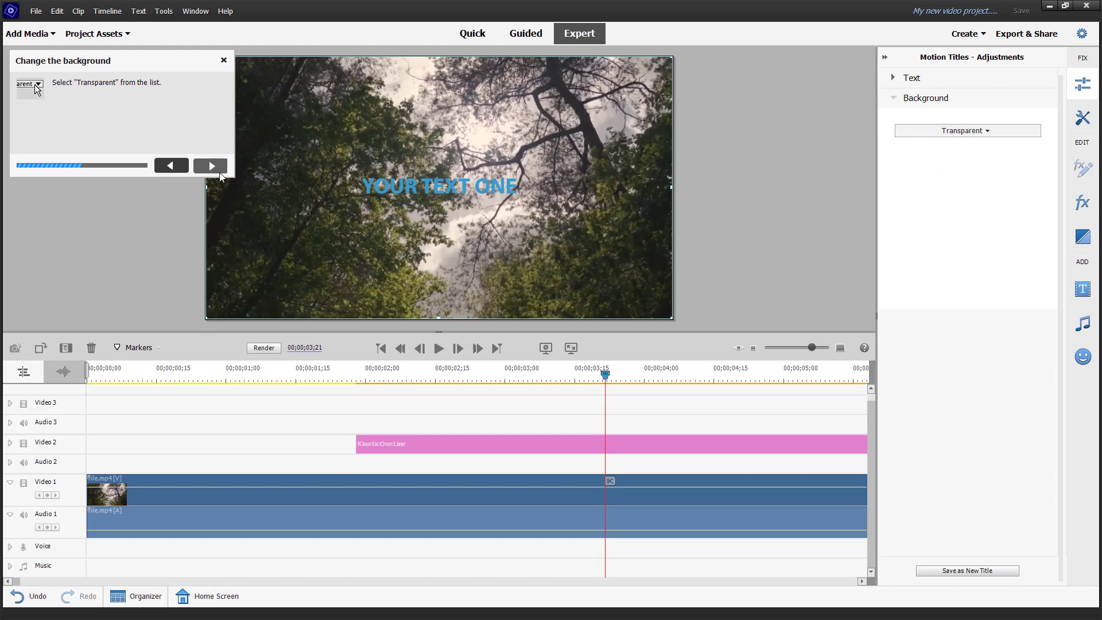
Step: Replace the motion title's text with TUTORTUBE
click(425, 189)
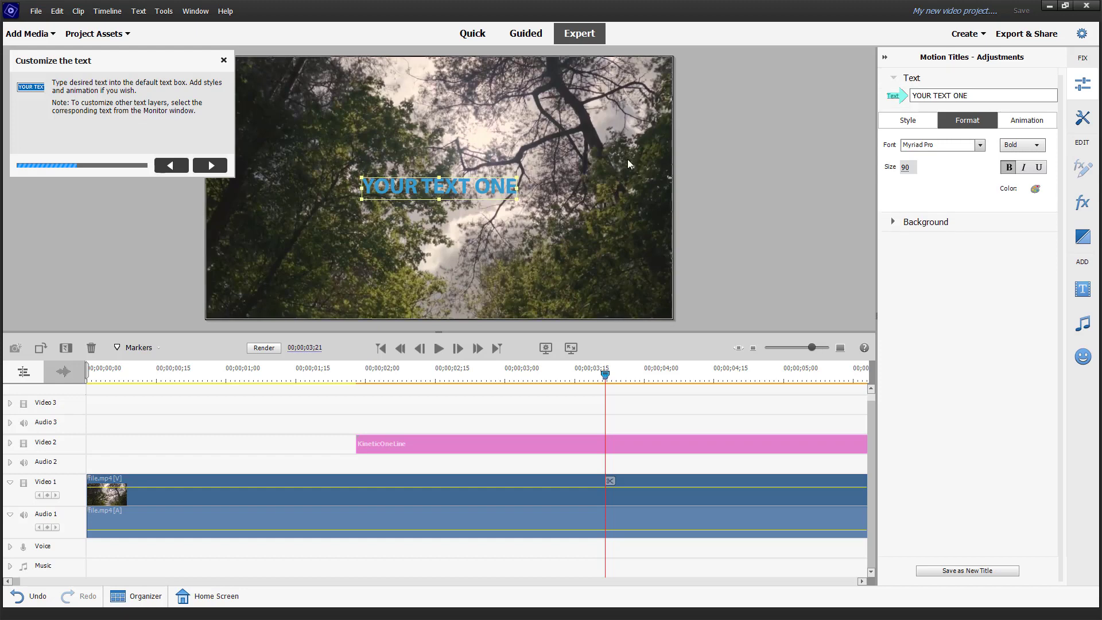
click(948, 96)
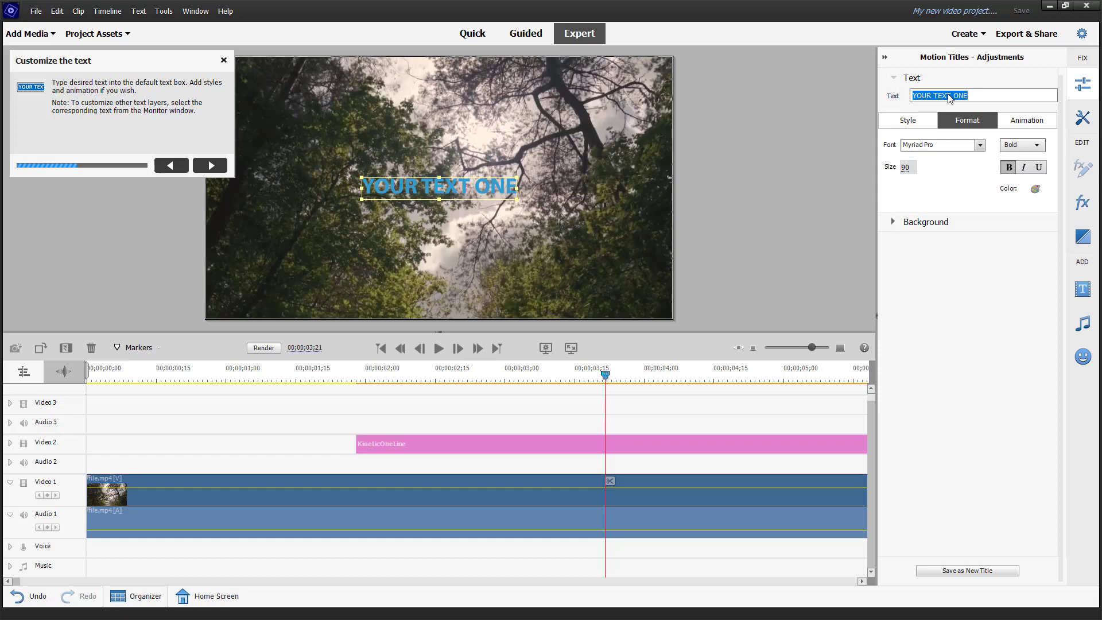
text(TUTORTUBE)
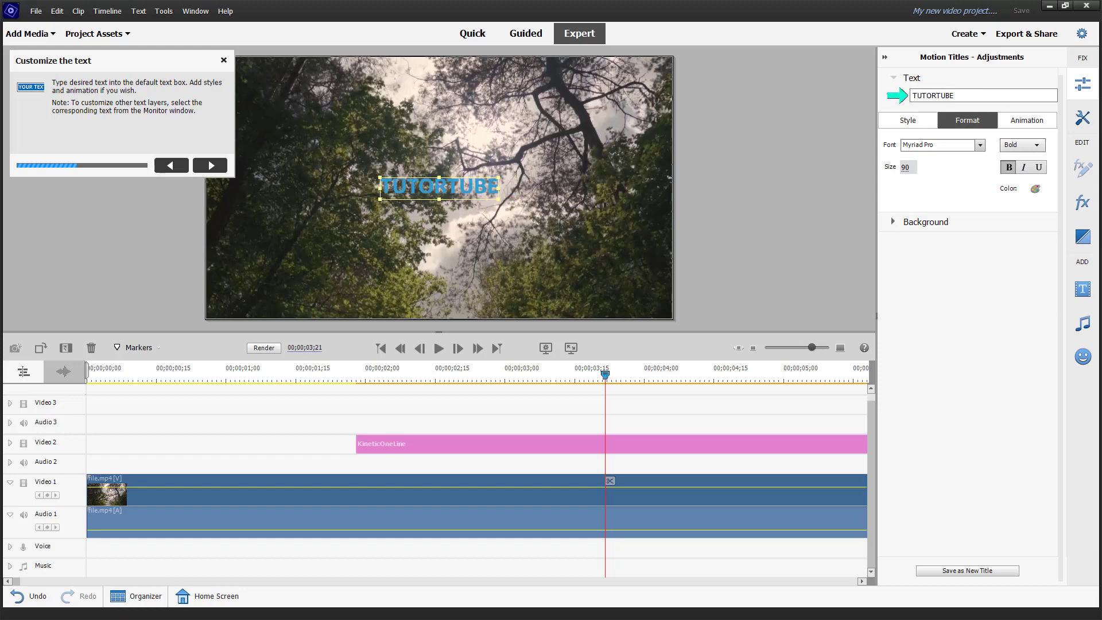
Step: Try the Myriad Pro Lemon 50 style on the title text, and apply Myriad Pro Pink 32 instead
click(913, 118)
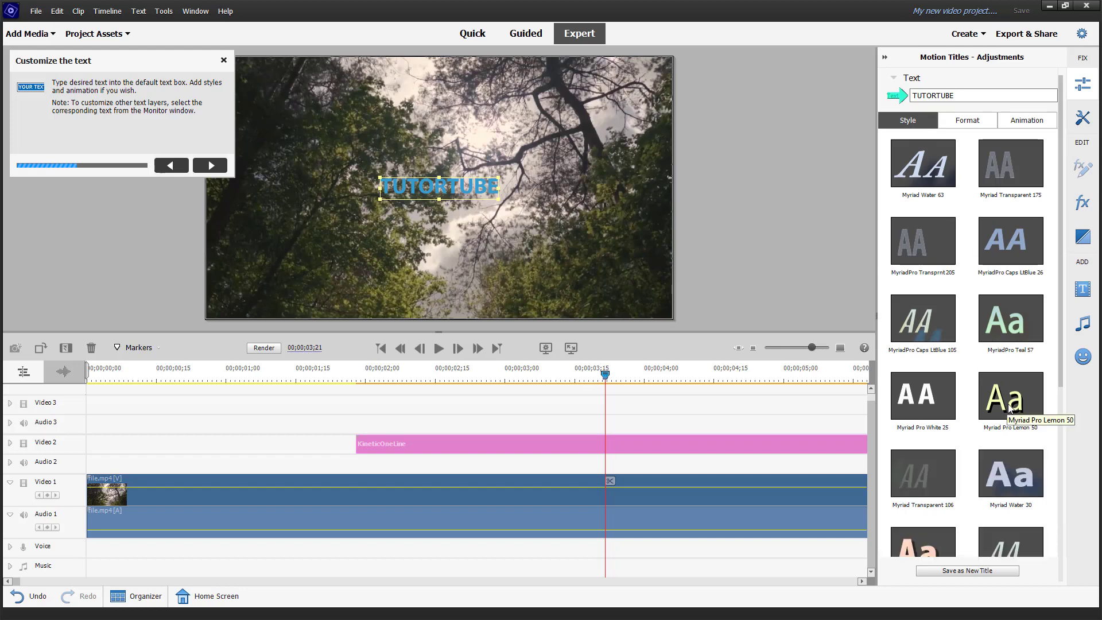
click(1008, 407)
scroll(1004, 407, down, 5)
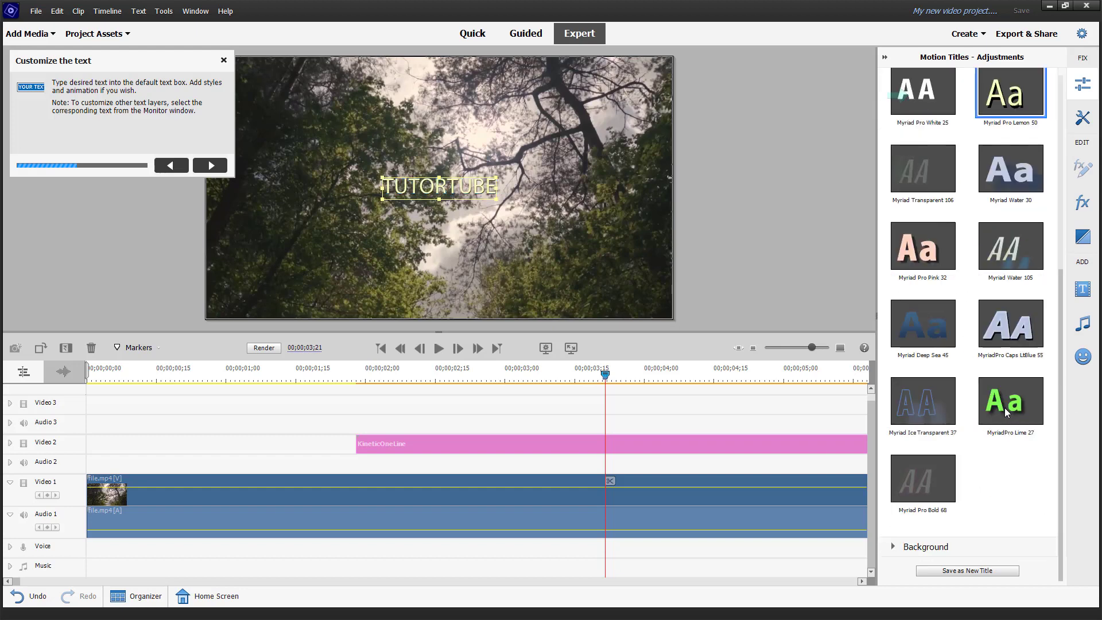
click(927, 261)
scroll(928, 190, up, 5)
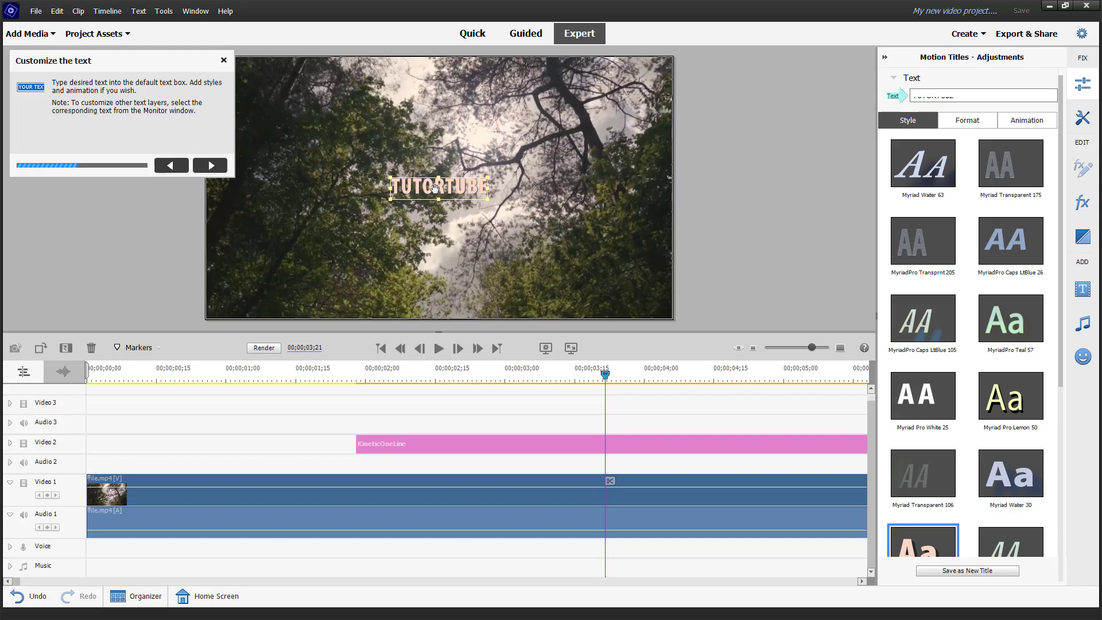
Step: Move the TUTORTUBE title to the lower-left area of the video frame
click(210, 167)
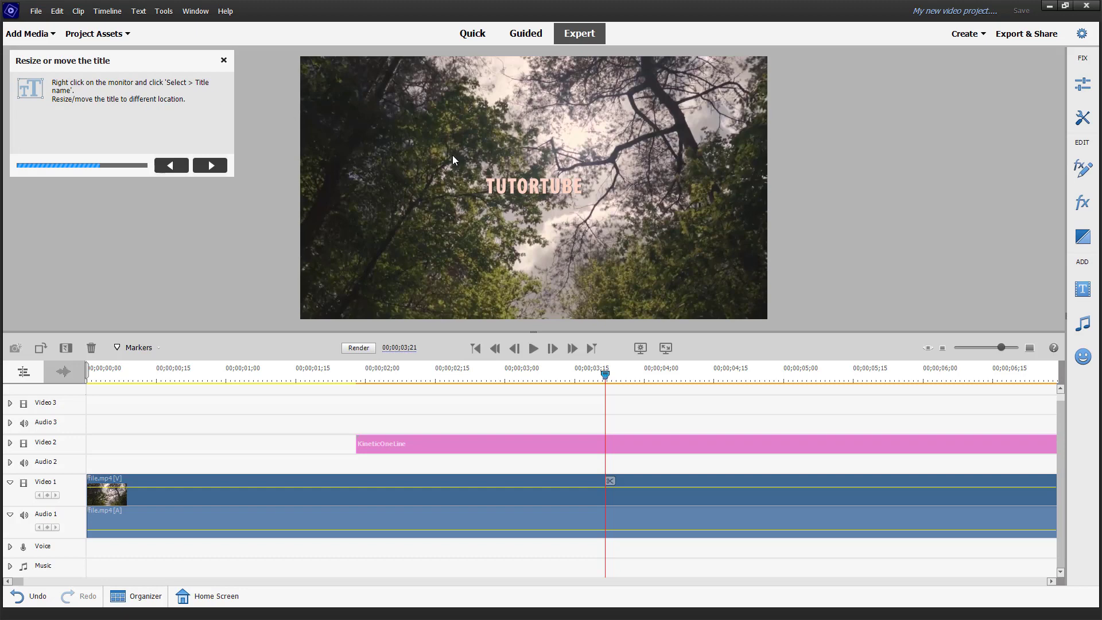
click(540, 192)
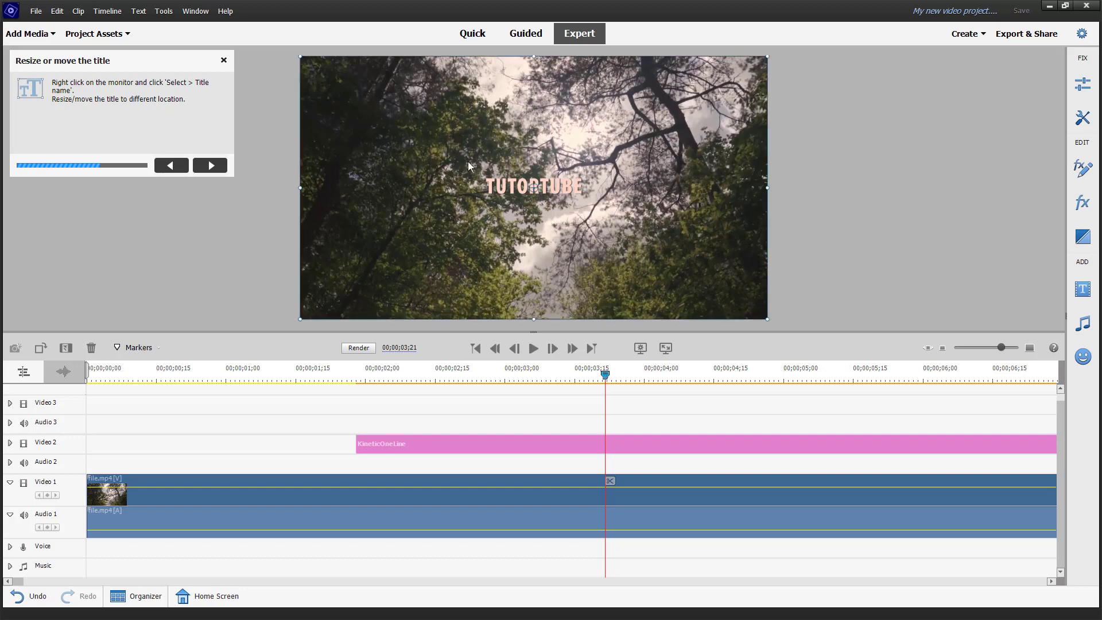
drag(534, 189, 347, 290)
Step: Trim the start and end of the file.mp4 clip to match the beginning and end of the KineticOneLine title
click(211, 166)
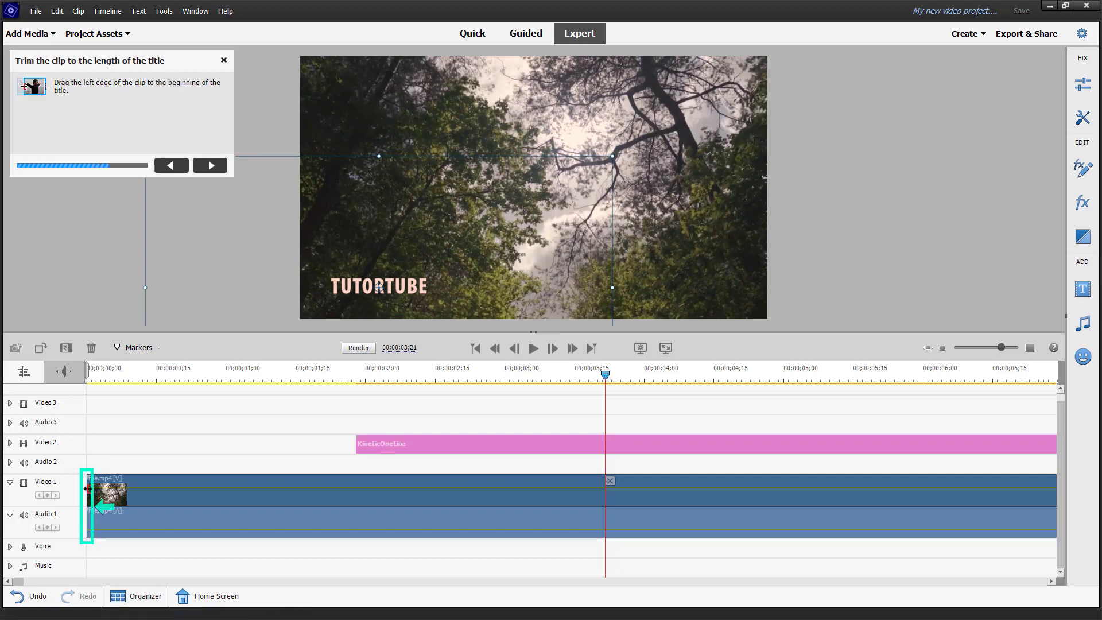
drag(87, 489, 356, 520)
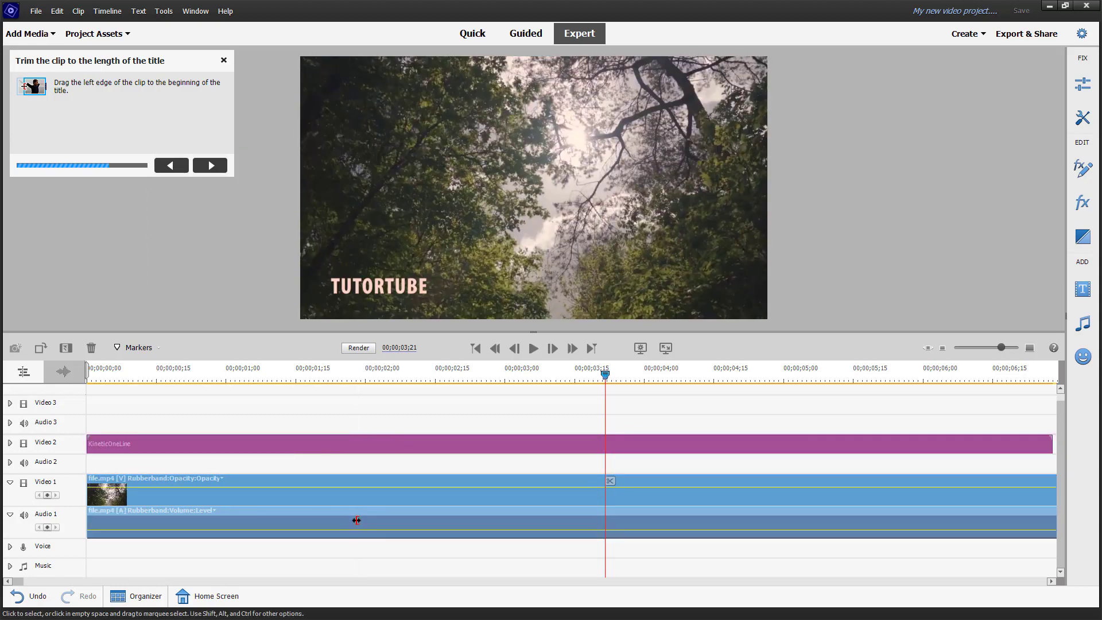
click(209, 166)
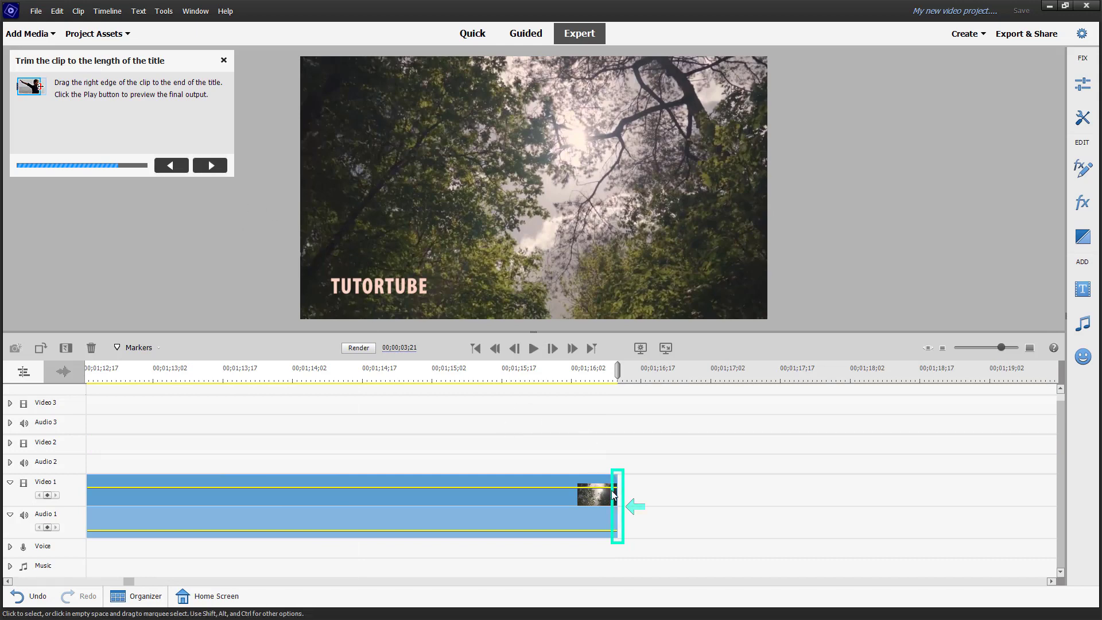
drag(616, 492, 203, 510)
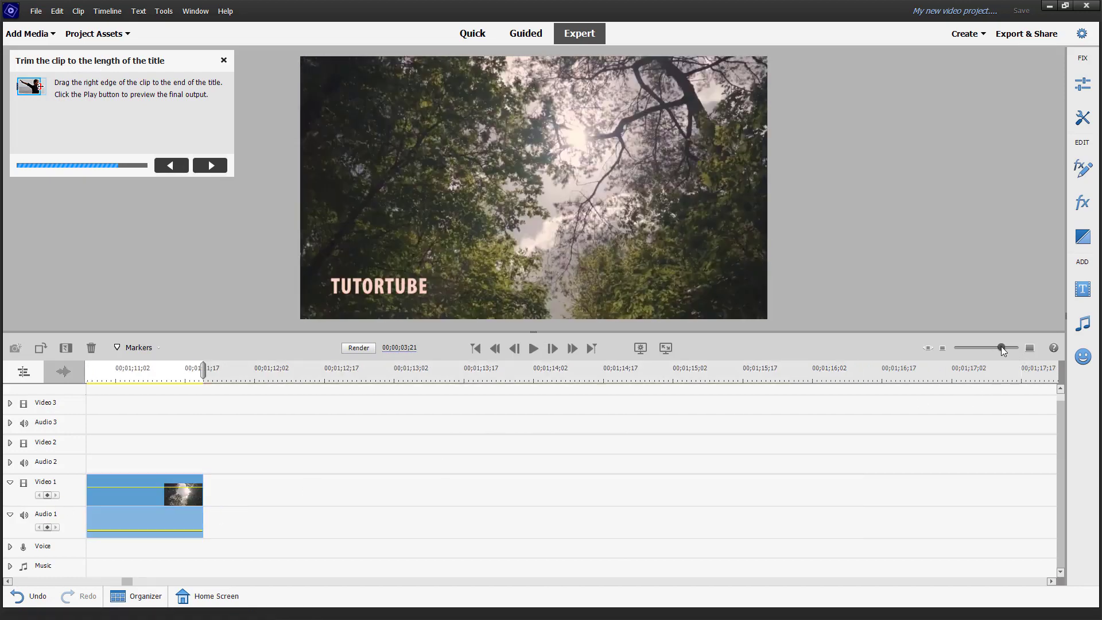
drag(1001, 347, 973, 349)
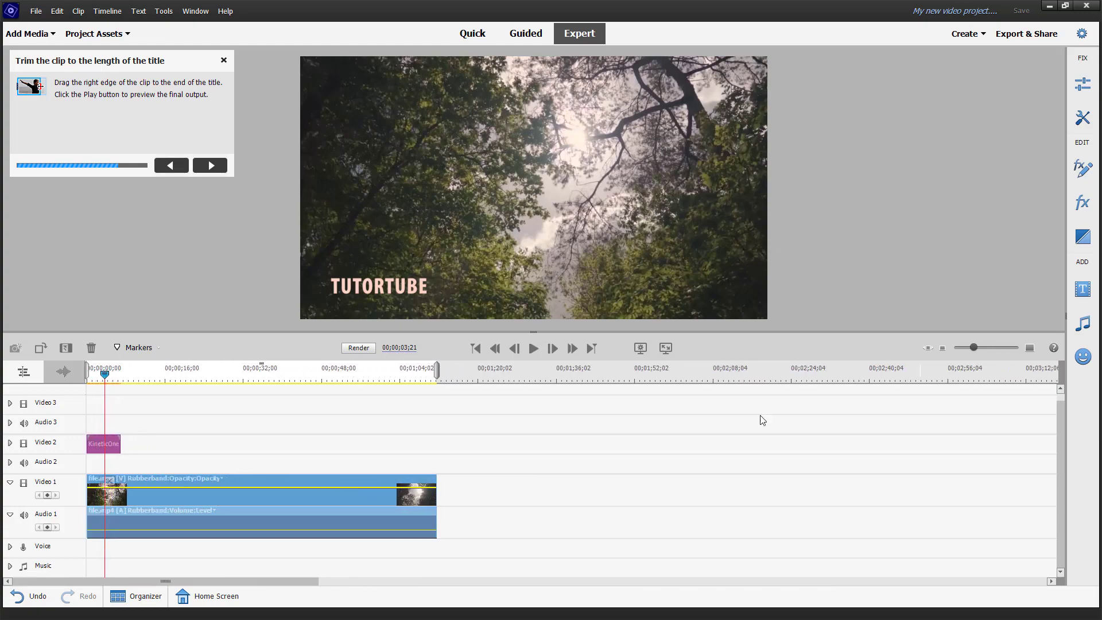
drag(336, 512, 121, 508)
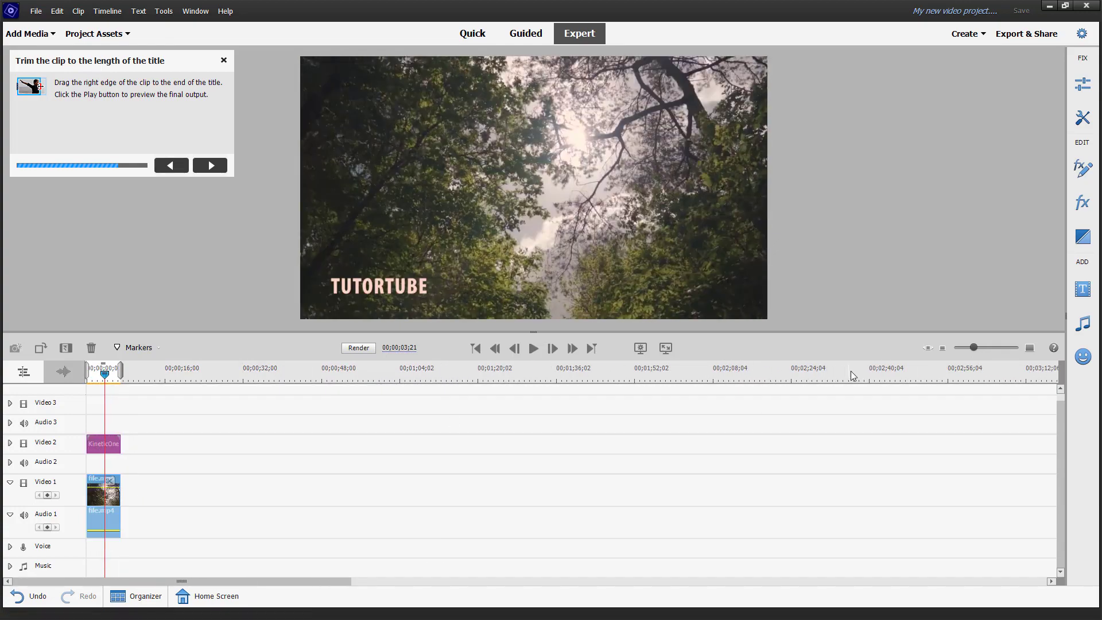
Step: Preview the trimmed clip with its animated title from the beginning of the timeline
drag(974, 347, 988, 348)
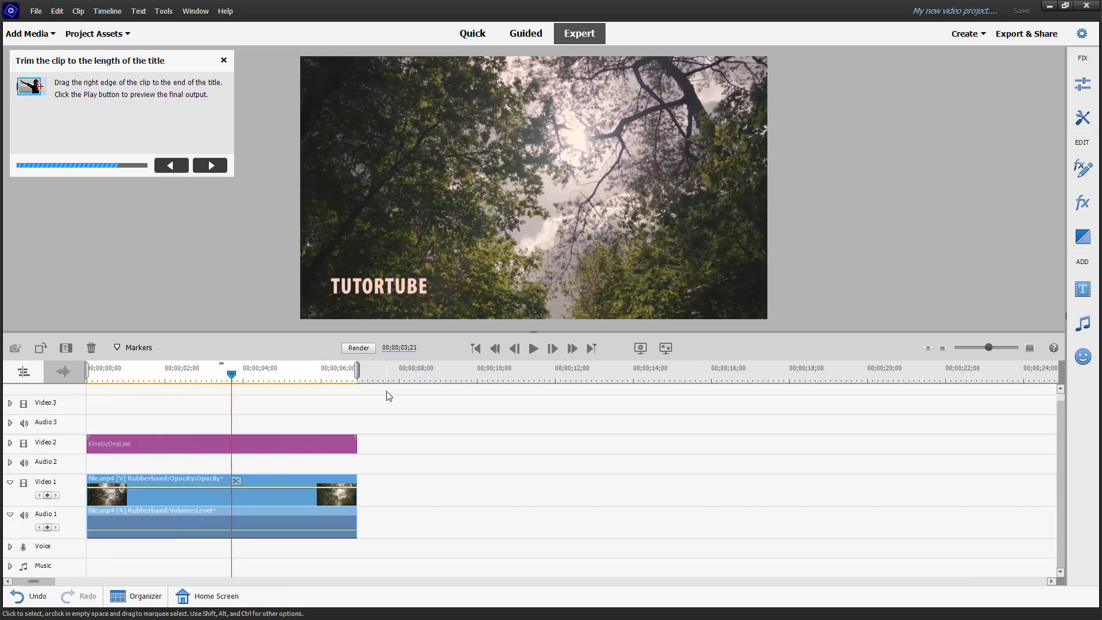
drag(231, 376, 58, 387)
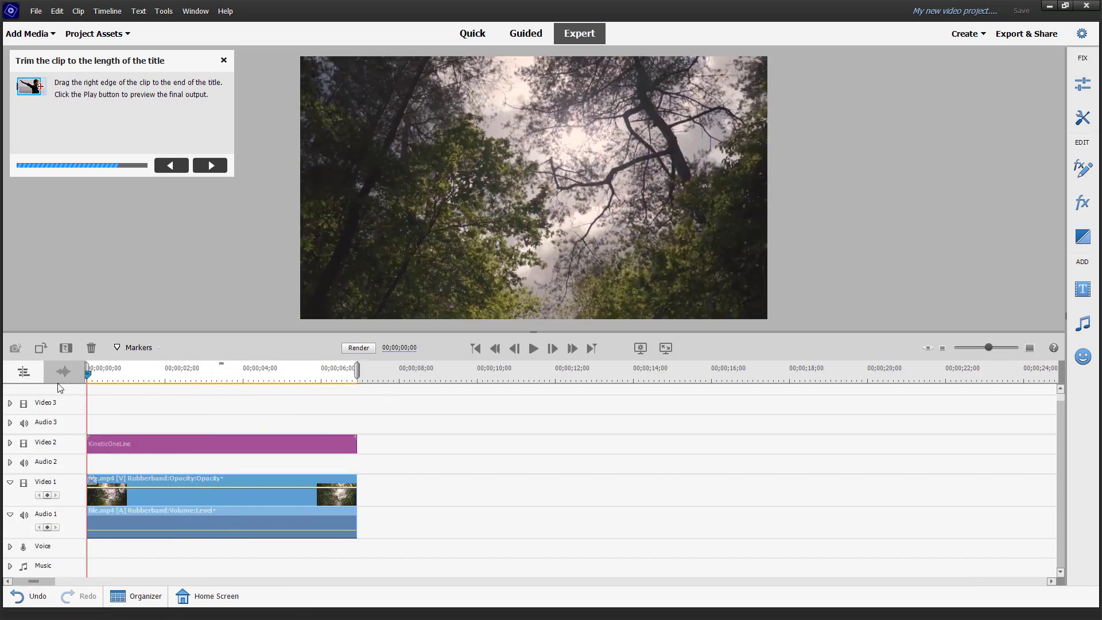
click(534, 348)
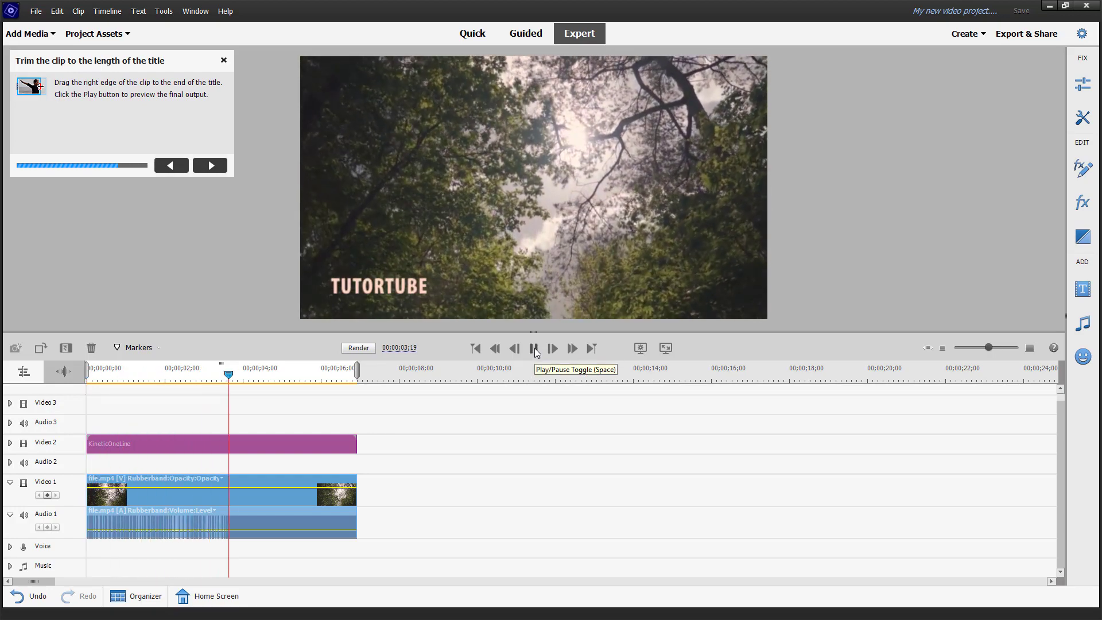
click(534, 348)
Step: Continue to the sharing stage and set up a social media export for YouTube at 1920 x 1080 resolution
click(205, 166)
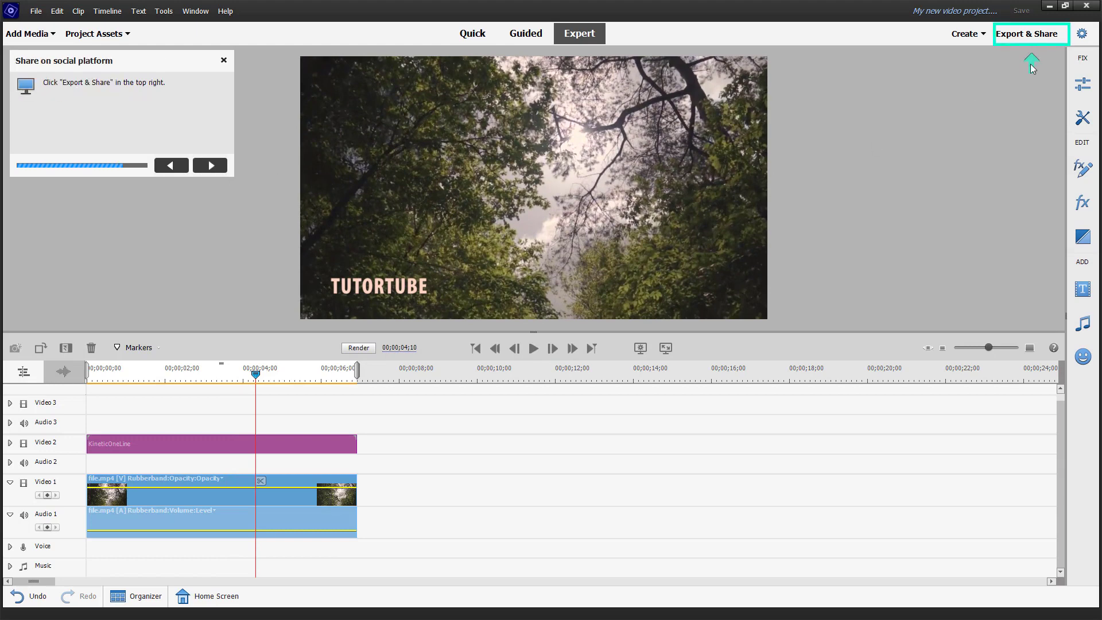
click(1028, 35)
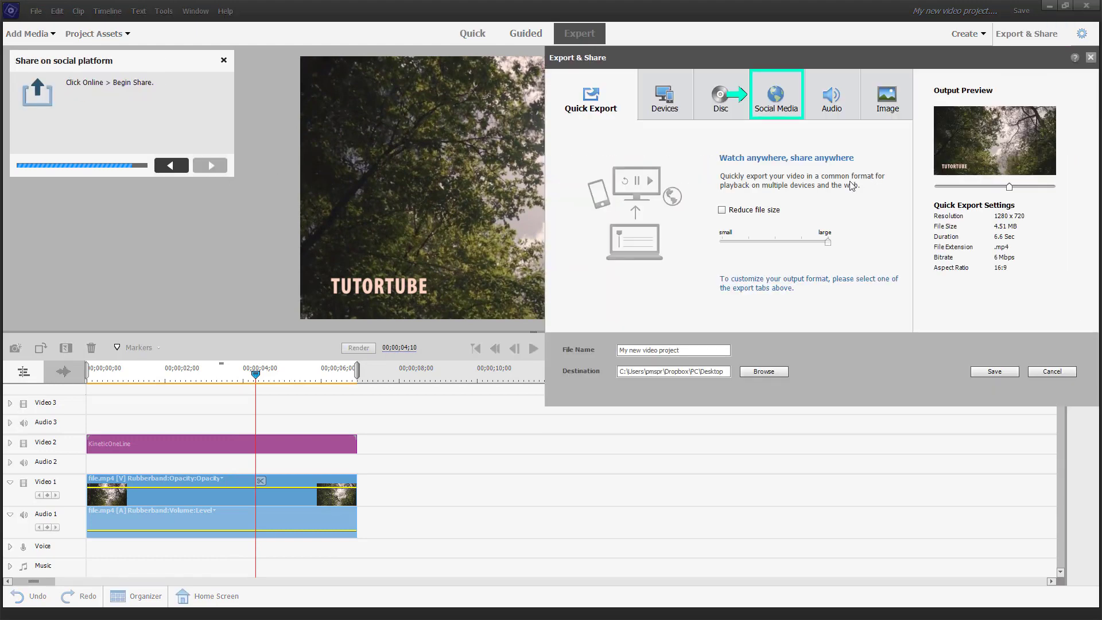
click(768, 110)
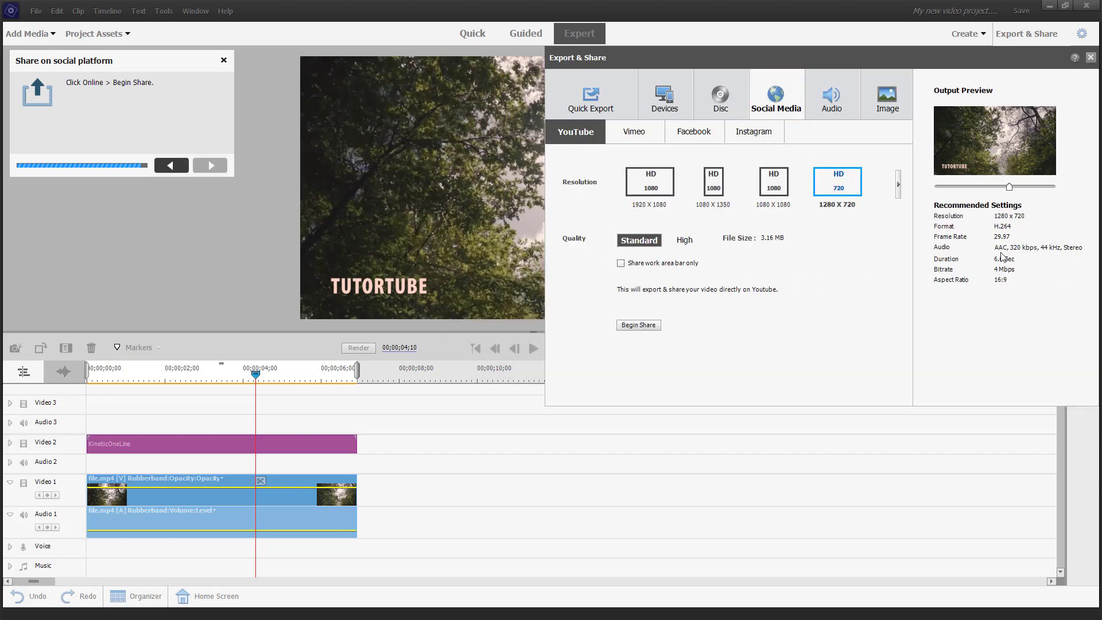
click(658, 186)
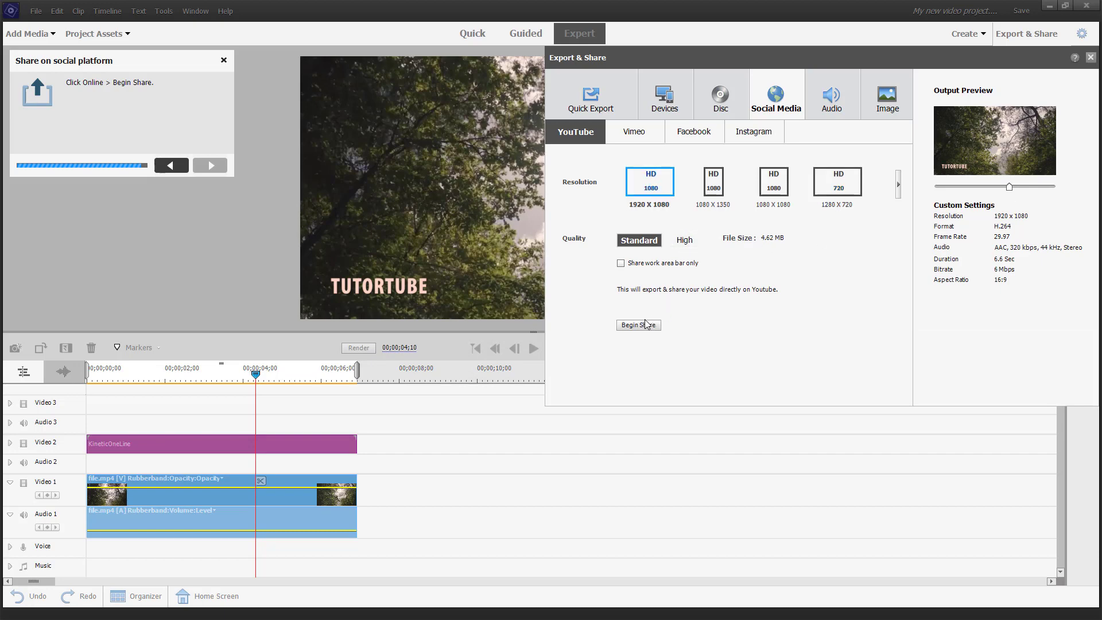